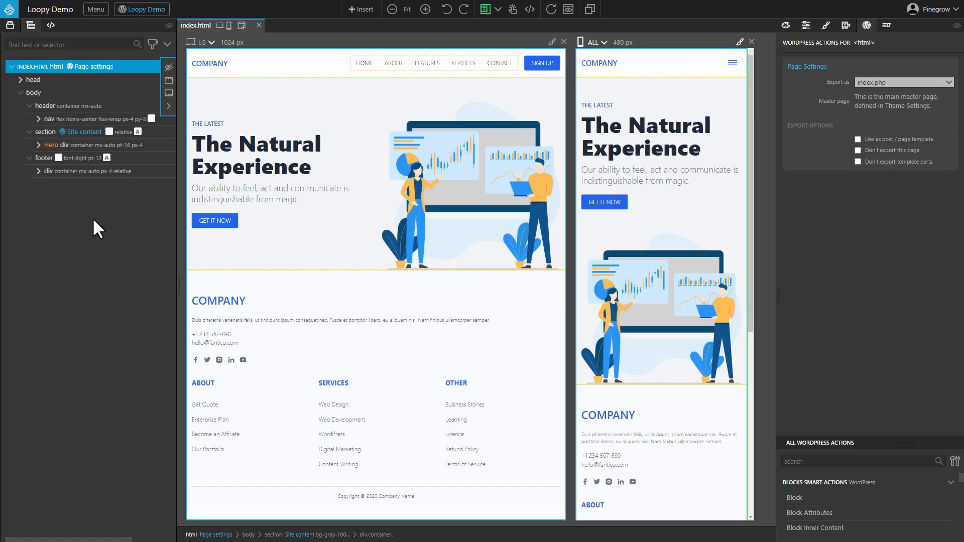
Step: Insert the three-card blog posts block into the Site content section below the Hero div, and save the page
{"action": "left_click", "coordinate": [361, 9]}
{"action": "left_click", "coordinate": [411, 45]}
{"action": "left_click", "coordinate": [366, 62]}
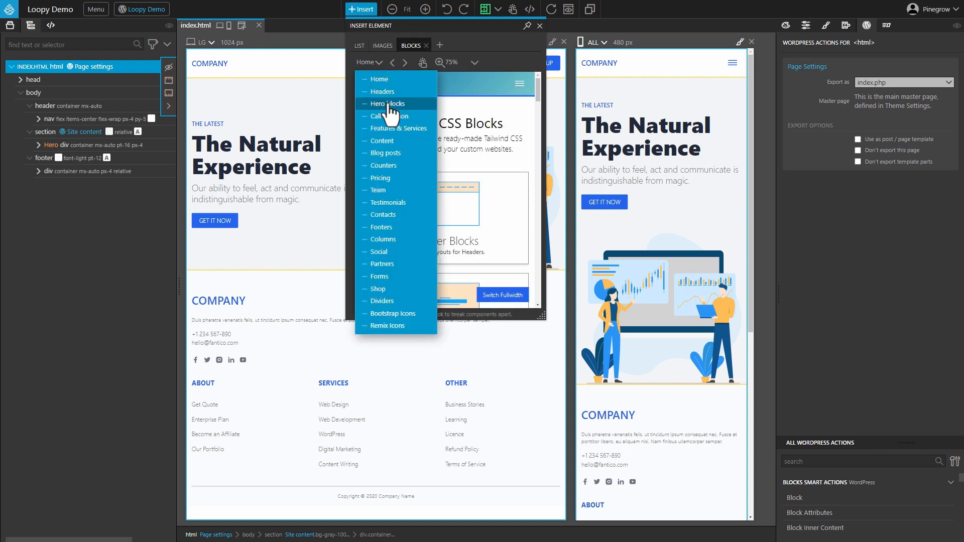
{"action": "left_click", "coordinate": [407, 152]}
{"action": "scroll", "coordinate": [401, 199], "scroll_direction": "down", "scroll_amount": 5}
{"action": "scroll", "coordinate": [401, 199], "scroll_direction": "down", "scroll_amount": 8}
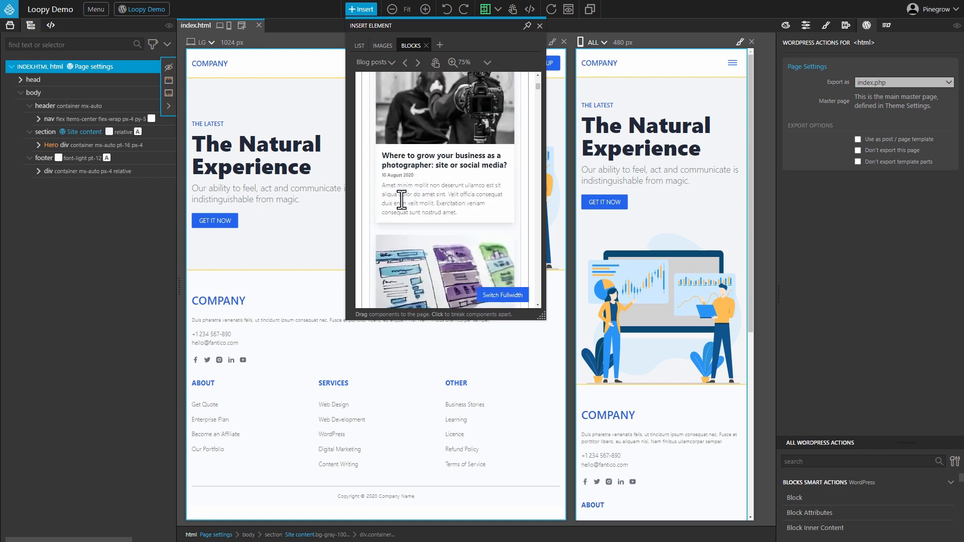
{"action": "left_click_drag", "start_coordinate": [413, 185], "coordinate": [110, 156]}
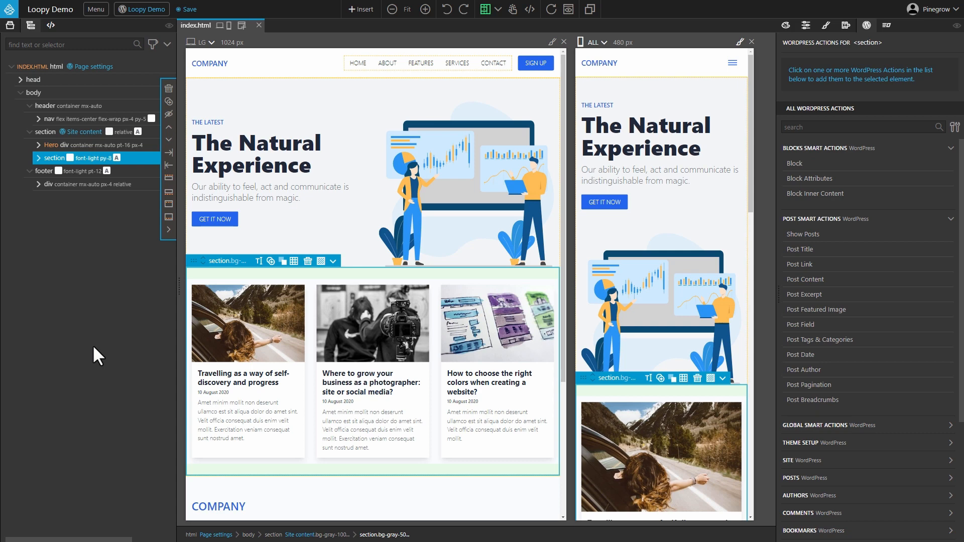
{"action": "key", "text": "ctrl+s"}
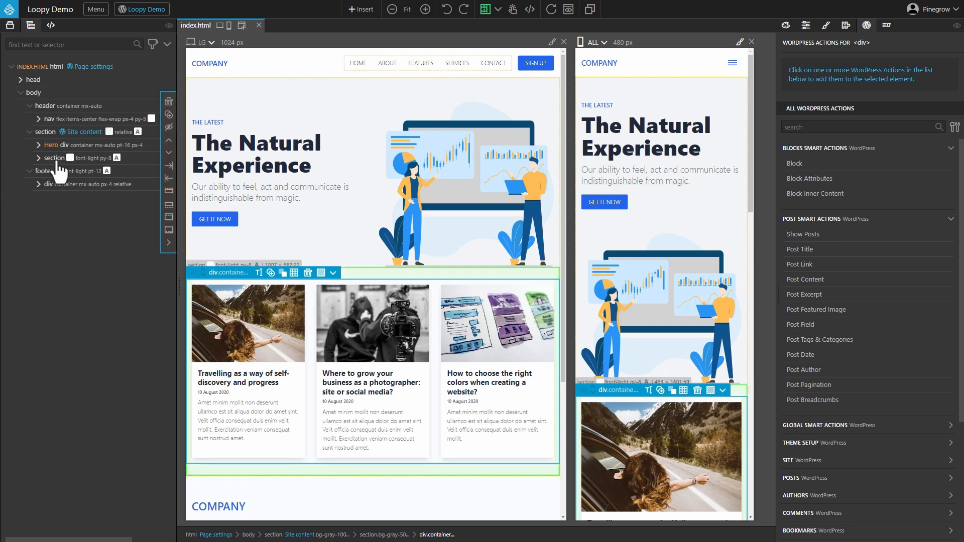
Step: Expand the inserted blog section in the element tree down to its flex-wrap row and collapse the three card columns
{"action": "left_click", "coordinate": [38, 159]}
{"action": "left_click", "coordinate": [48, 172]}
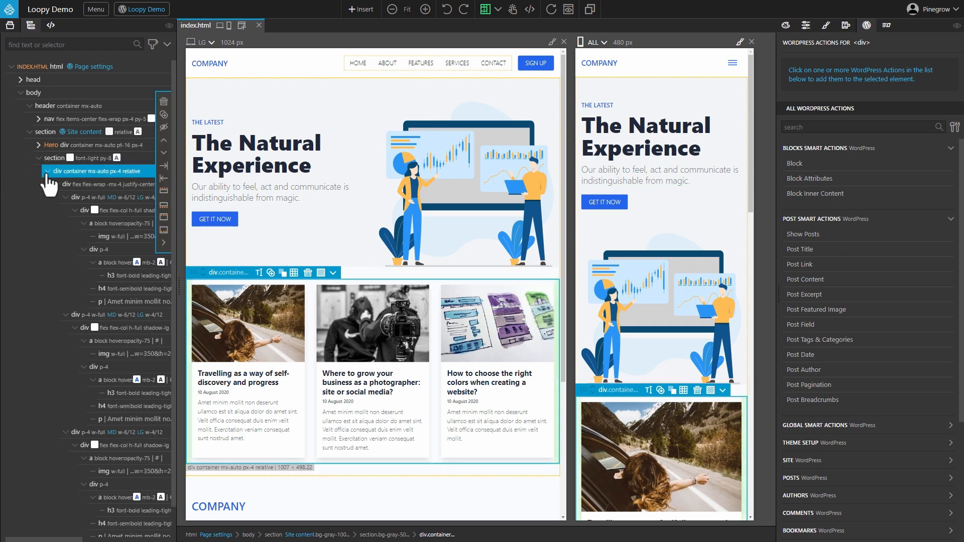
{"action": "left_click", "coordinate": [56, 184]}
{"action": "left_click", "coordinate": [57, 184]}
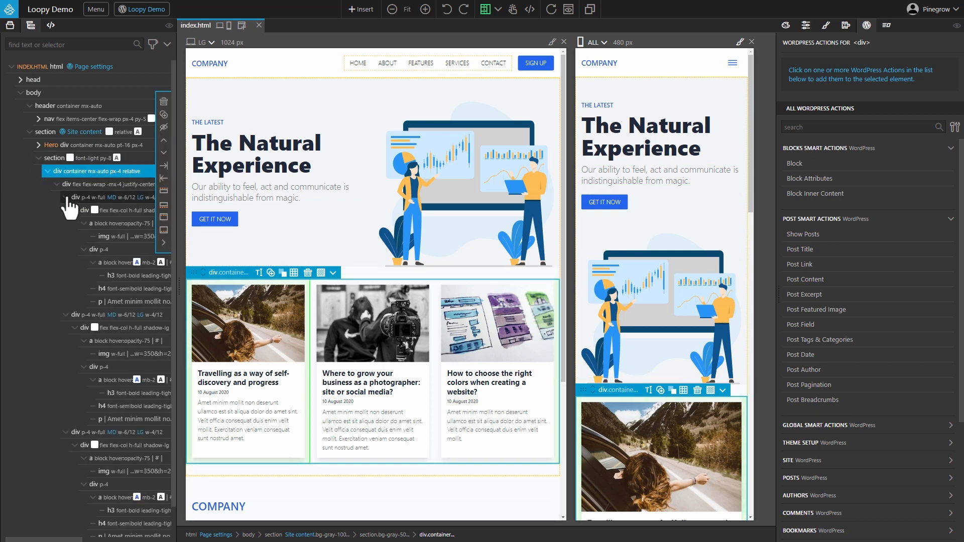
{"action": "left_click", "coordinate": [66, 197]}
{"action": "left_click", "coordinate": [65, 211]}
{"action": "left_click", "coordinate": [65, 224]}
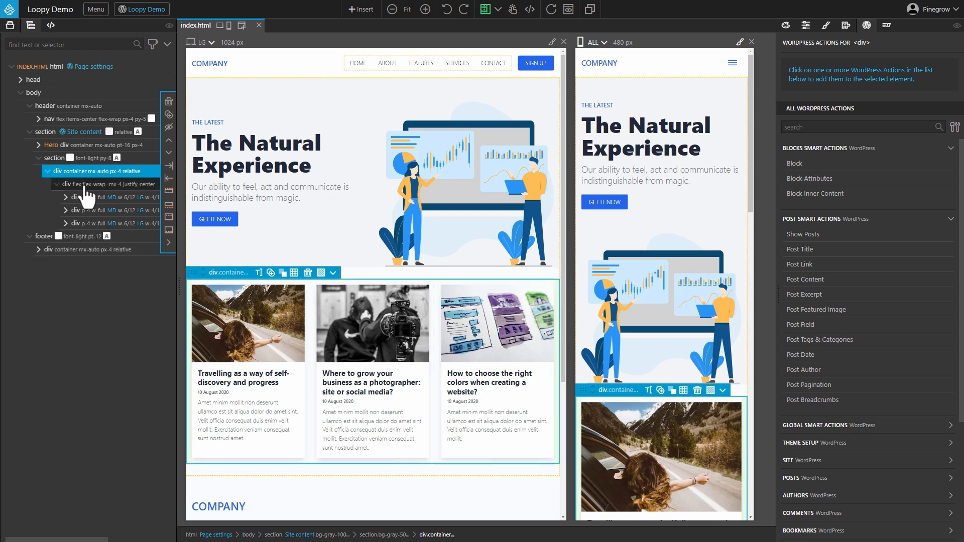
Step: Add the Show Posts smart action to the flex-wrap row div holding the cards, with its loop type set to custom query
{"action": "left_click", "coordinate": [96, 184]}
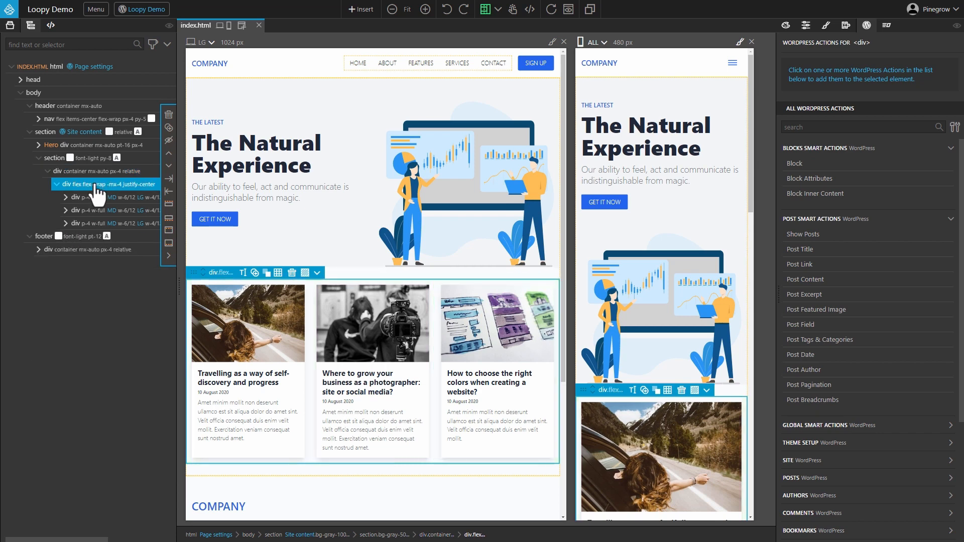
{"action": "left_click", "coordinate": [838, 235]}
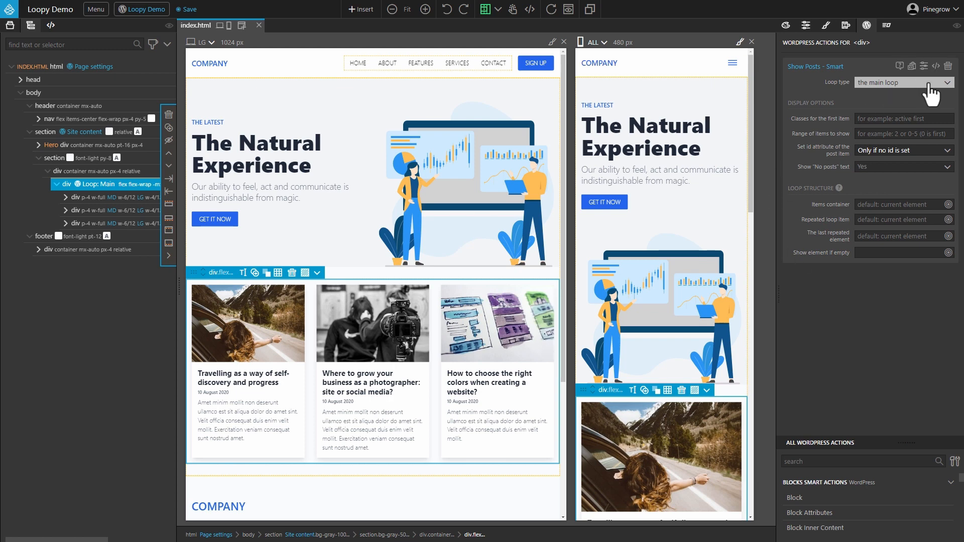
{"action": "key", "text": "ctrl+s"}
{"action": "left_click", "coordinate": [931, 90]}
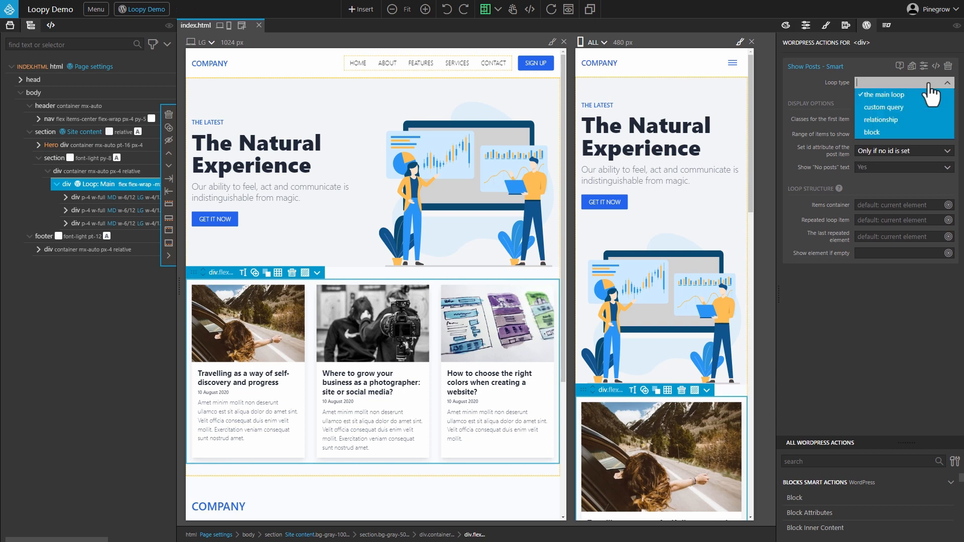
{"action": "left_click", "coordinate": [915, 108]}
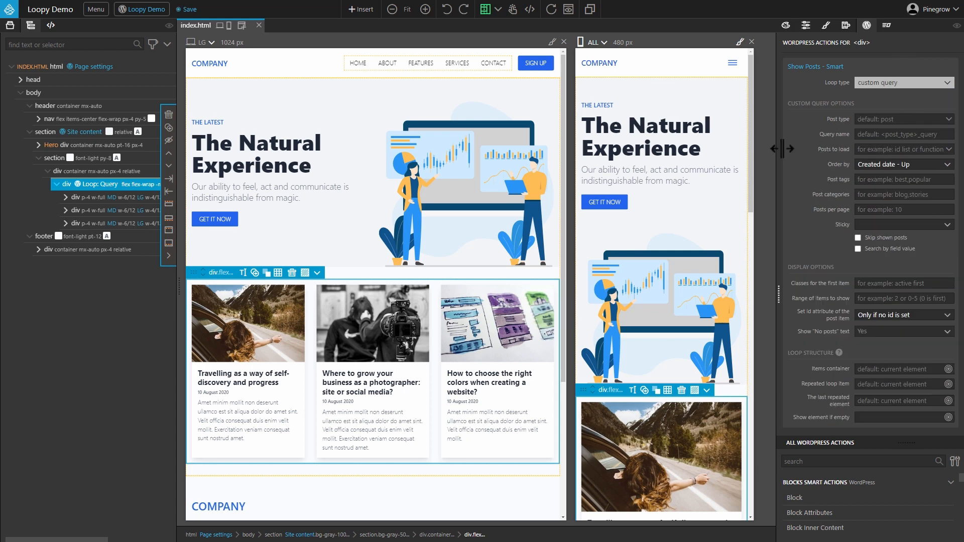
Step: Display the generated PHP code of the Show Posts action in an enlarged preview beside the action's settings
{"action": "mouse_move", "coordinate": [790, 147]}
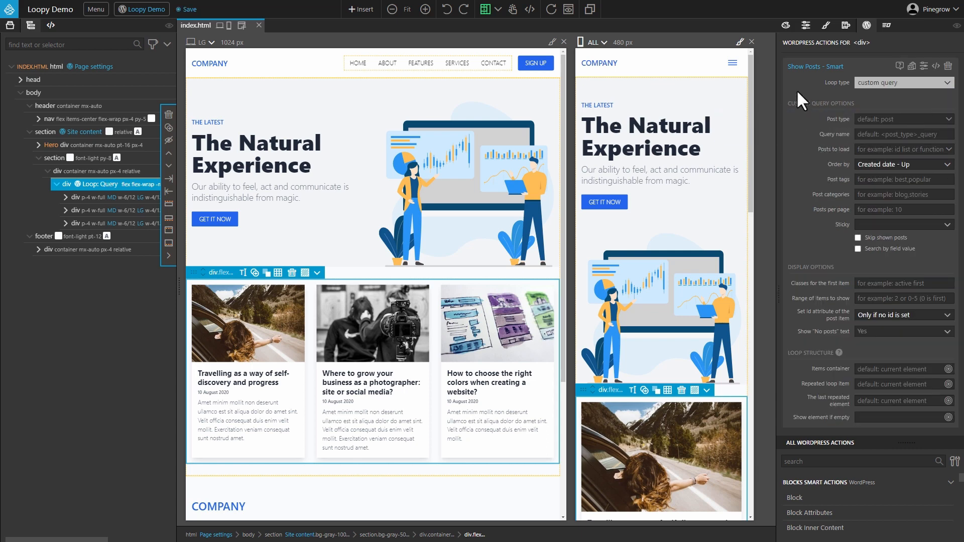
{"action": "left_click", "coordinate": [936, 66]}
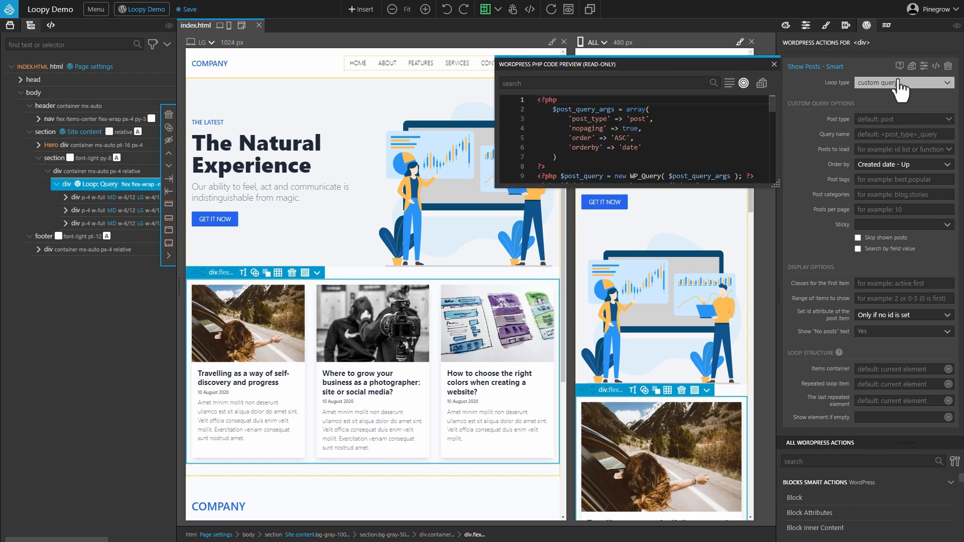
{"action": "left_click_drag", "start_coordinate": [776, 184], "coordinate": [869, 399]}
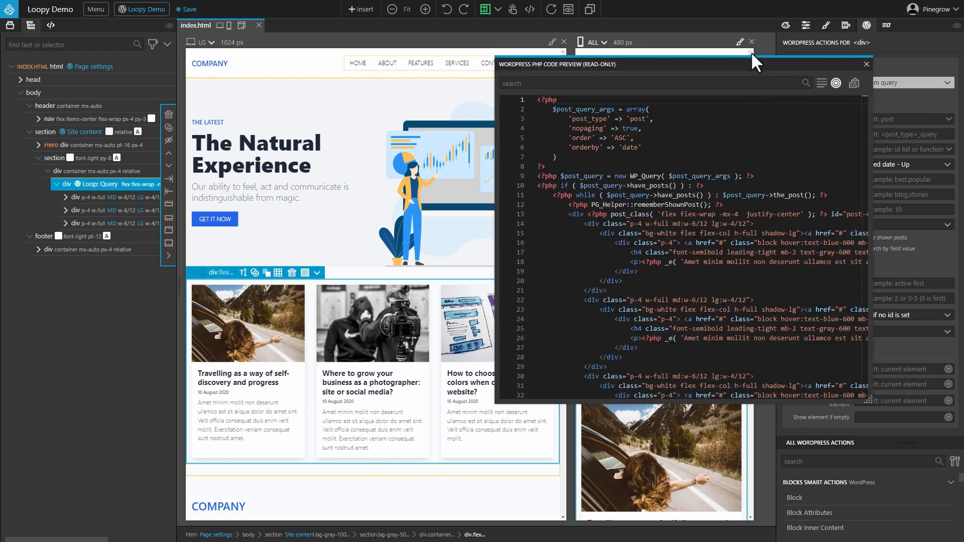
{"action": "left_click_drag", "start_coordinate": [768, 61], "coordinate": [648, 56]}
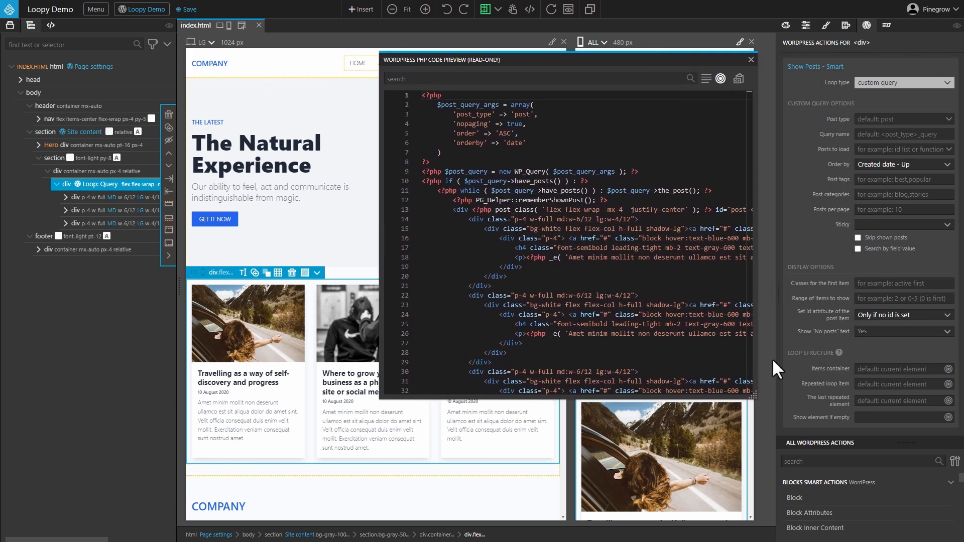
{"action": "left_click_drag", "start_coordinate": [753, 396], "coordinate": [765, 474]}
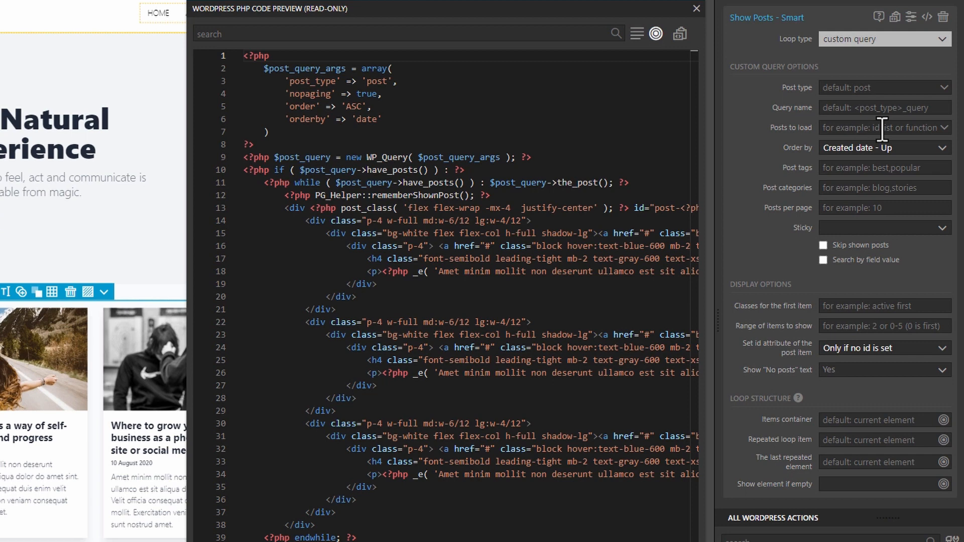
Step: Configure the custom query to order by Created date - Down with 3 posts per page and Paginate results set to No
{"action": "left_click", "coordinate": [919, 151]}
{"action": "left_click", "coordinate": [938, 182]}
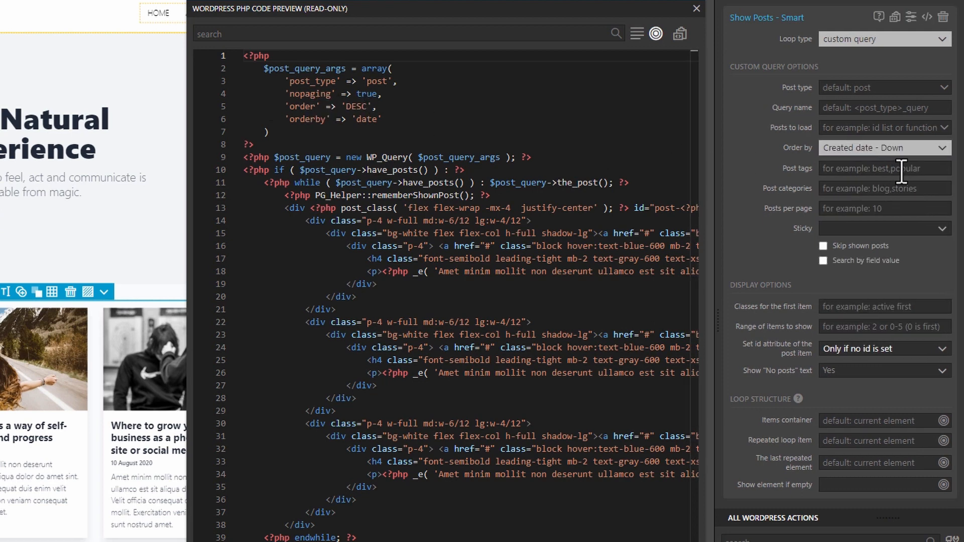
{"action": "left_click", "coordinate": [895, 211]}
{"action": "type", "text": "3"}
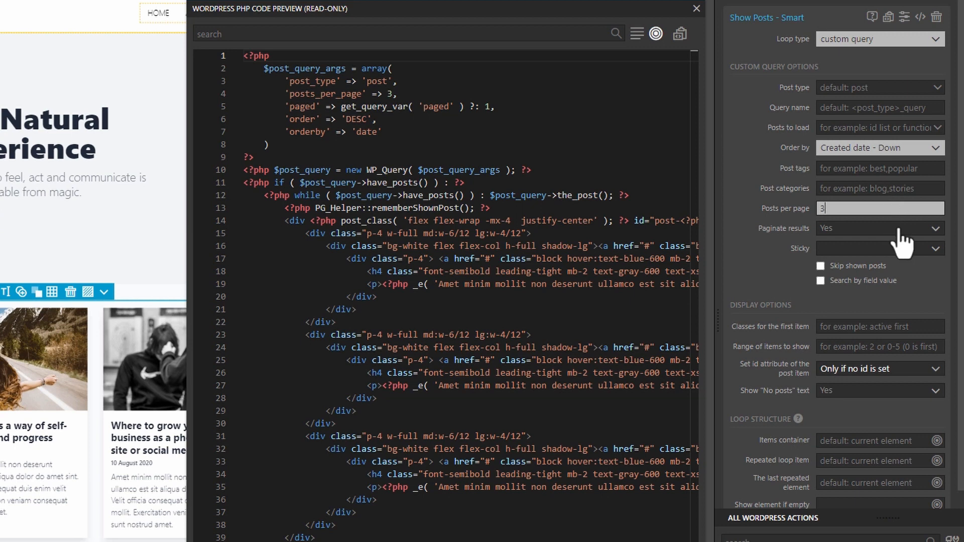
{"action": "left_click", "coordinate": [898, 230]}
{"action": "left_click", "coordinate": [891, 260]}
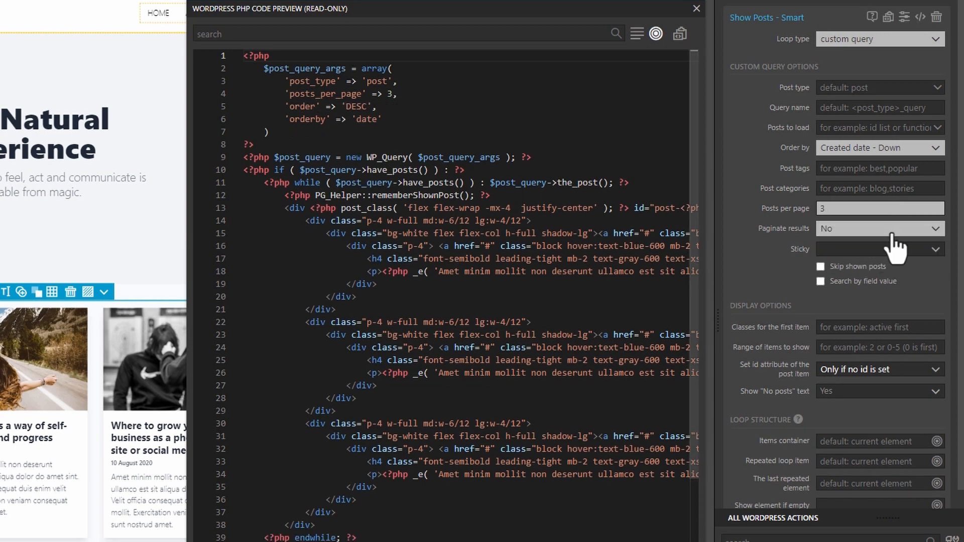
Step: Try the query's Skip shown posts and Search by field value options
{"action": "left_click", "coordinate": [899, 251]}
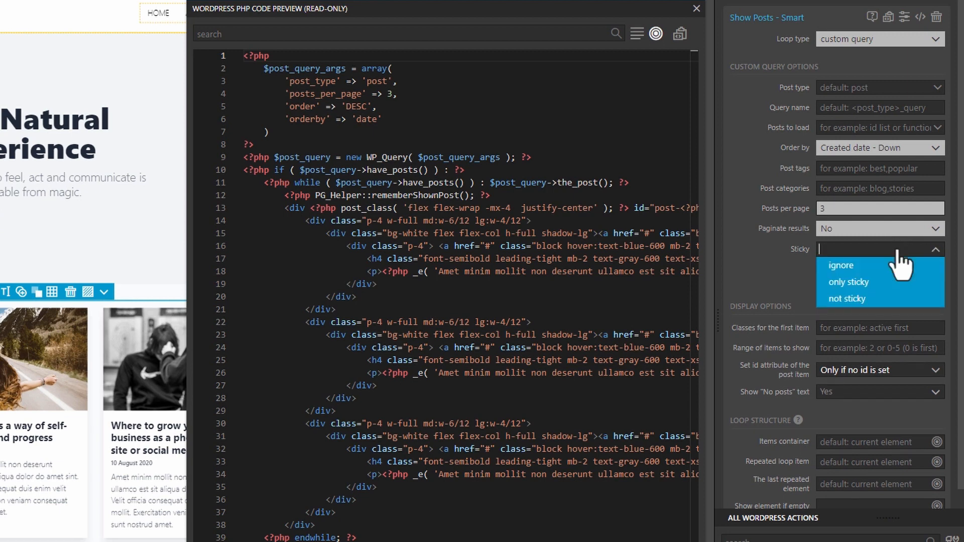
{"action": "left_click", "coordinate": [898, 264]}
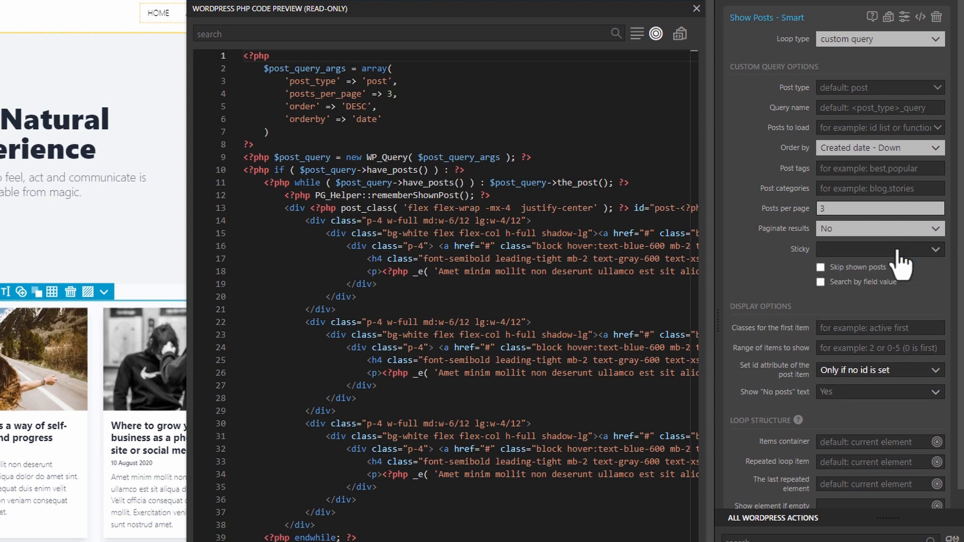
{"action": "left_click", "coordinate": [821, 266]}
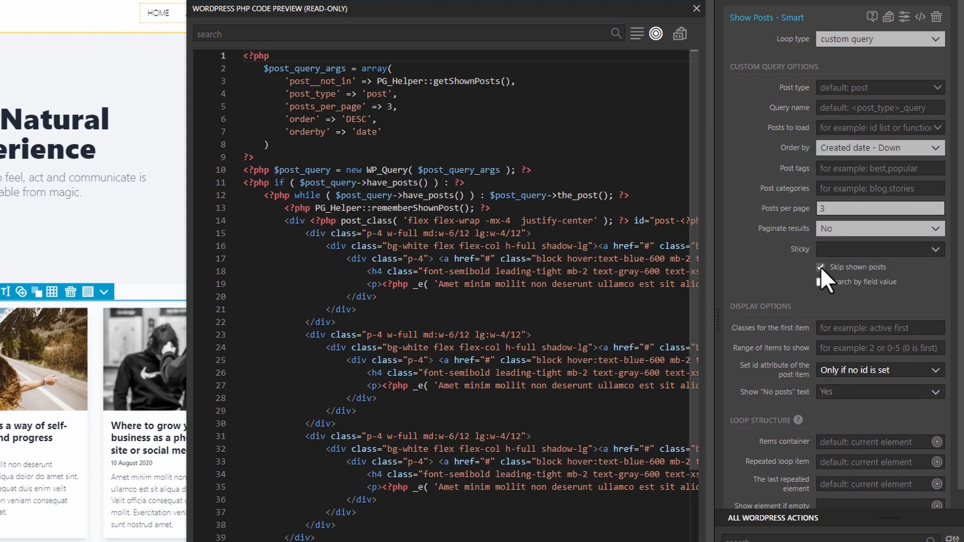
{"action": "left_click", "coordinate": [820, 267]}
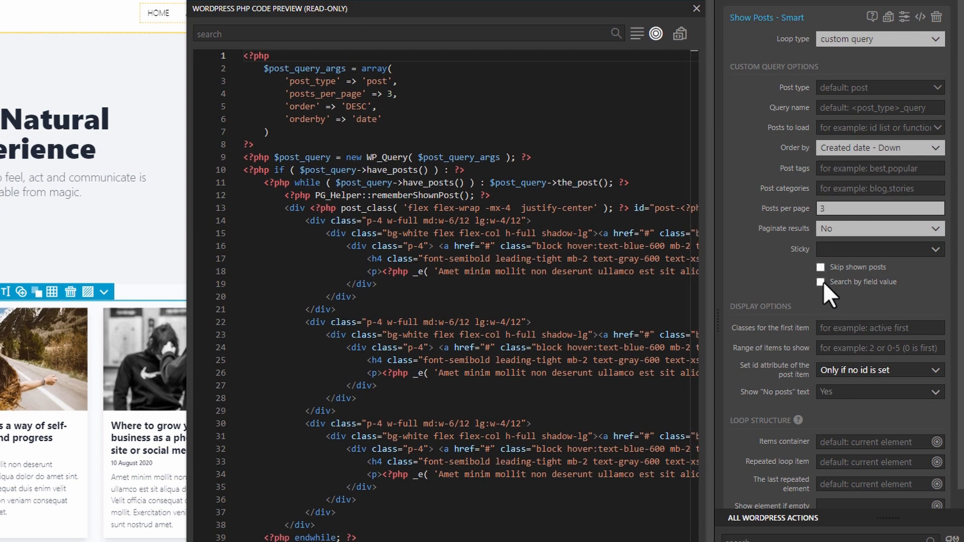
{"action": "left_click", "coordinate": [821, 281]}
{"action": "left_click", "coordinate": [821, 282]}
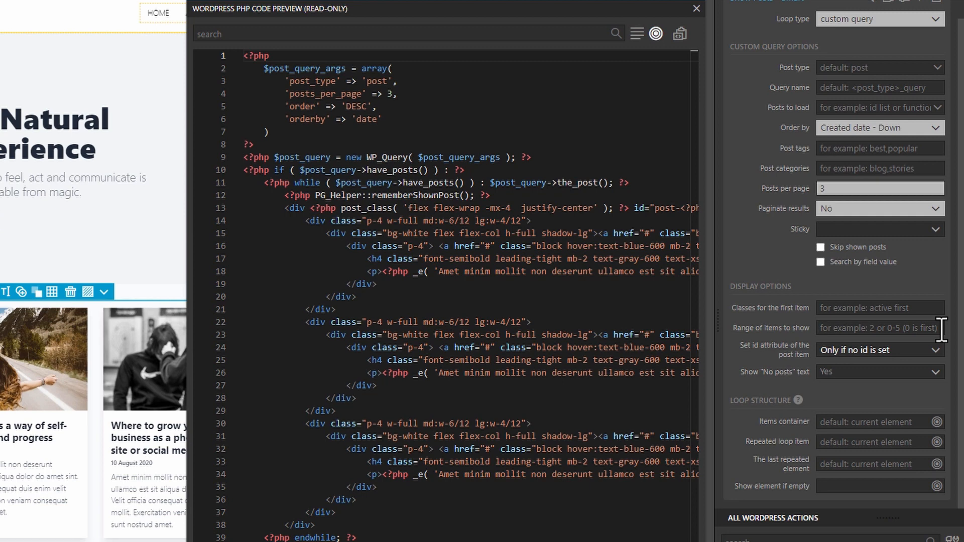
Step: Set the range of items to show in the posts loop to 0-2
{"action": "type", "text": "0-"}
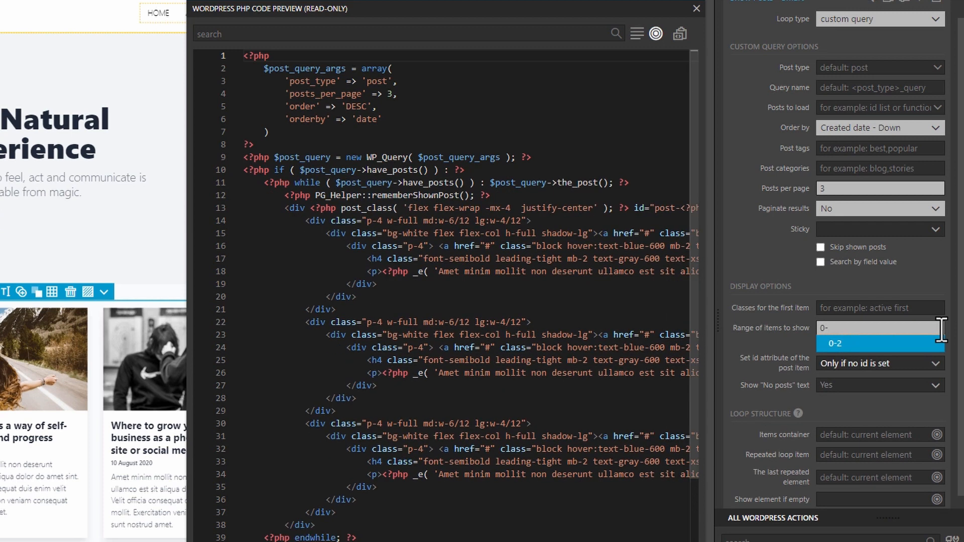
{"action": "type", "text": "2"}
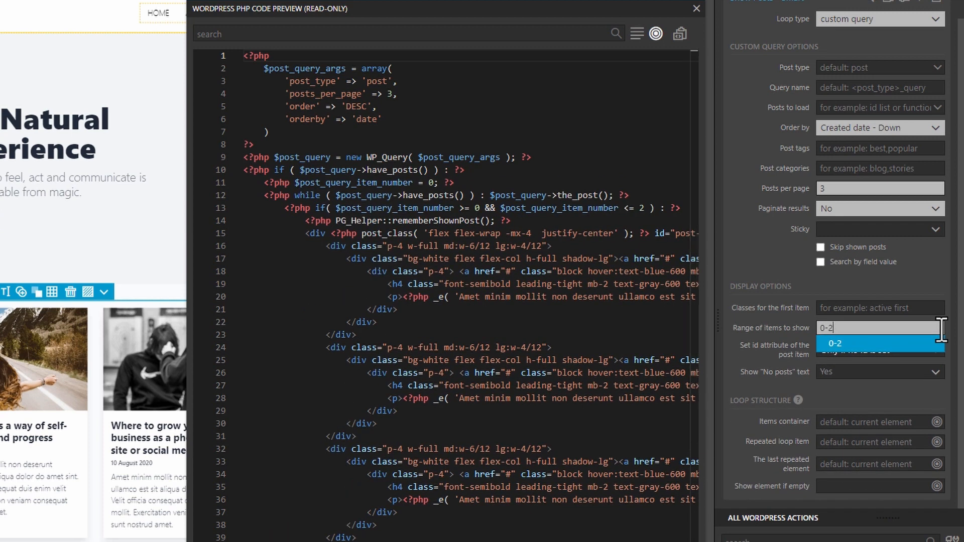
{"action": "left_click", "coordinate": [883, 344]}
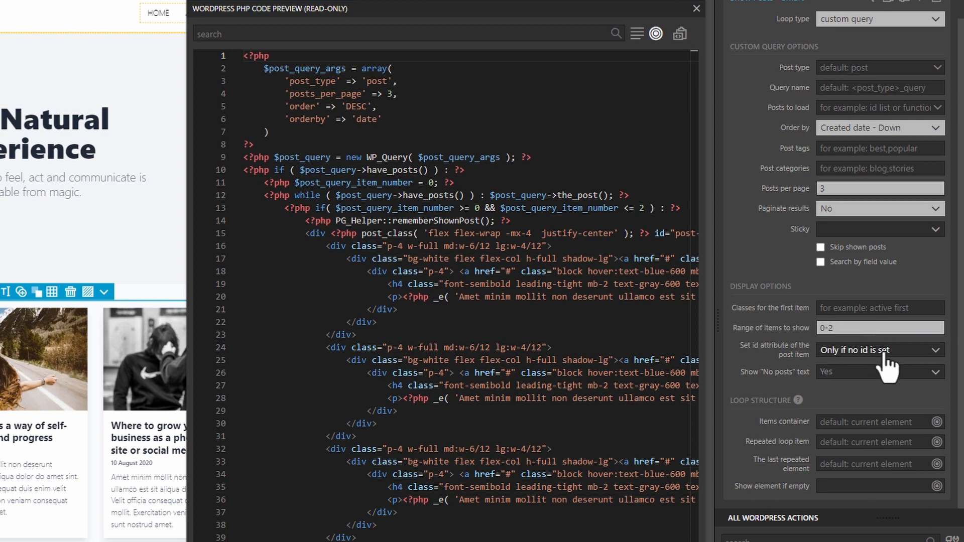
{"action": "mouse_move", "coordinate": [747, 402]}
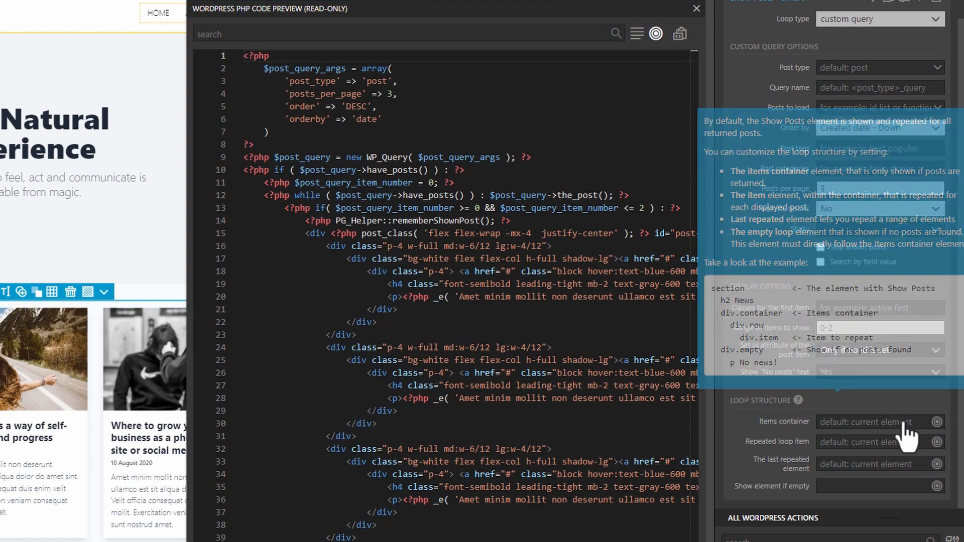
{"action": "mouse_move", "coordinate": [777, 408]}
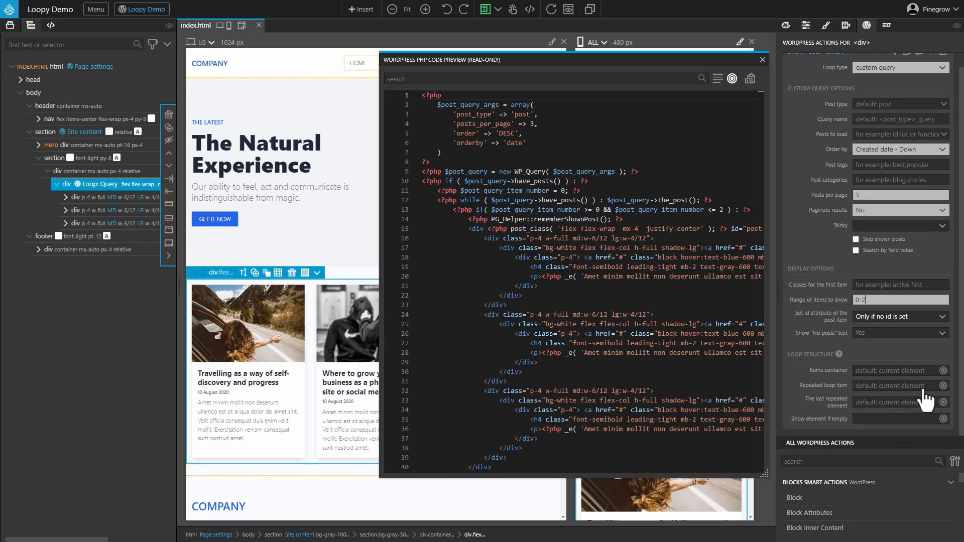
{"action": "left_click", "coordinate": [914, 443]}
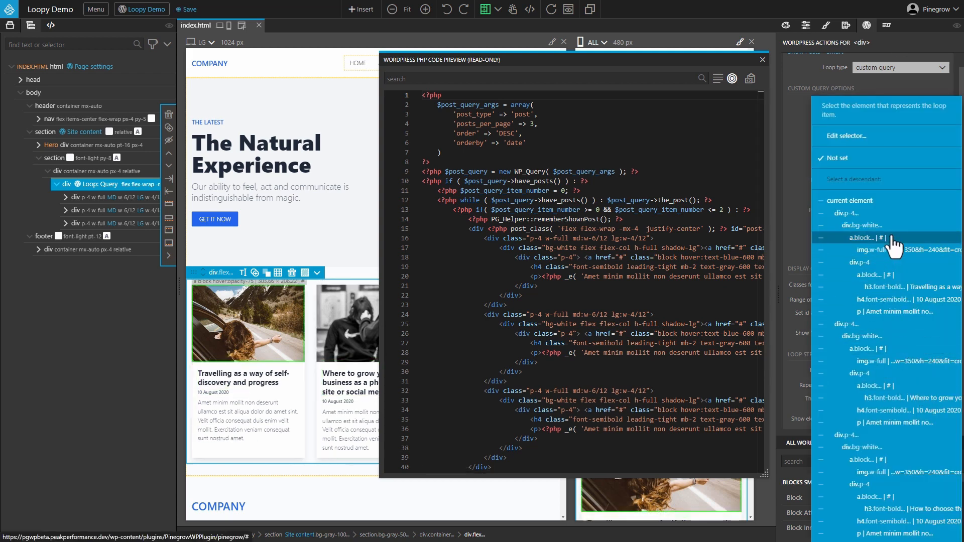
{"action": "left_click", "coordinate": [902, 137]}
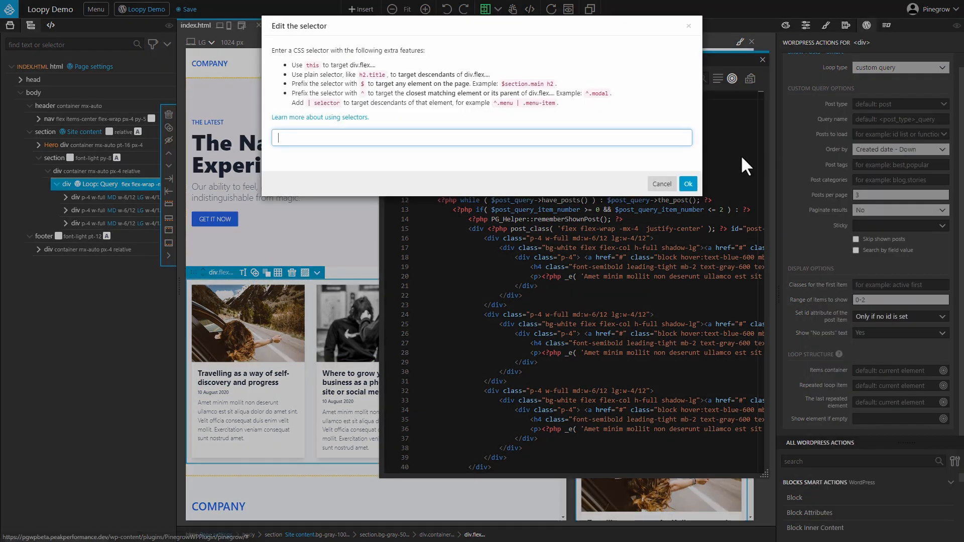
{"action": "left_click", "coordinate": [661, 184]}
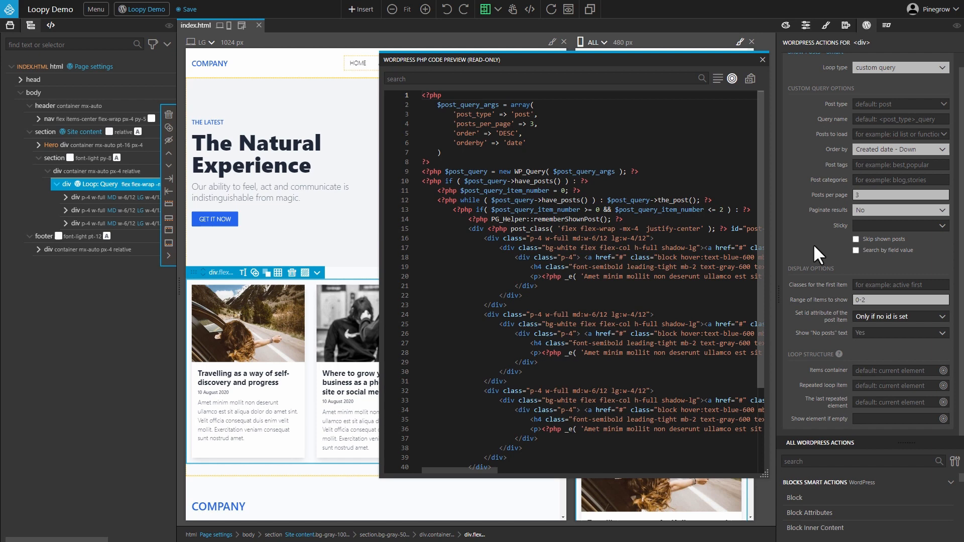
Step: Set the first div.p-4 card column as the repeated loop item and close the PHP code preview
{"action": "left_click", "coordinate": [925, 388]}
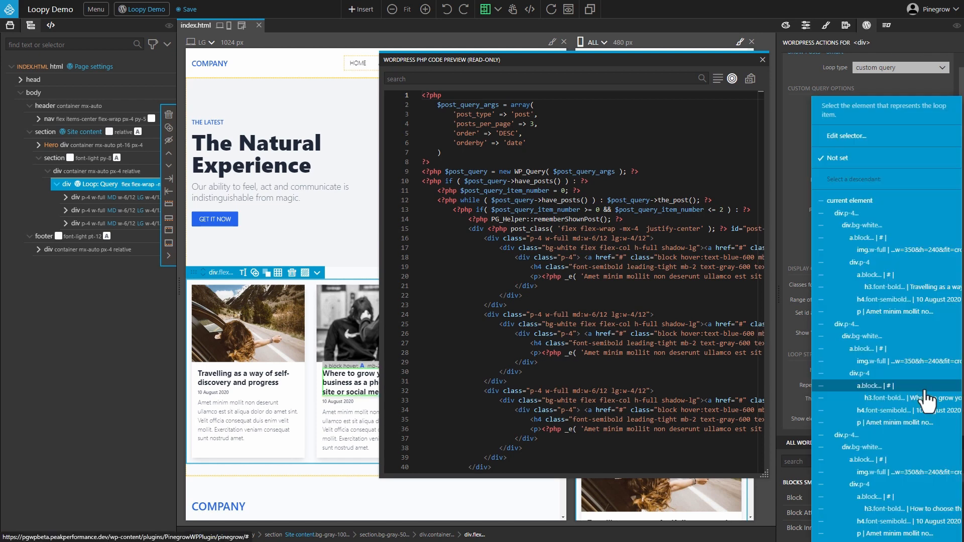
{"action": "left_click", "coordinate": [889, 215]}
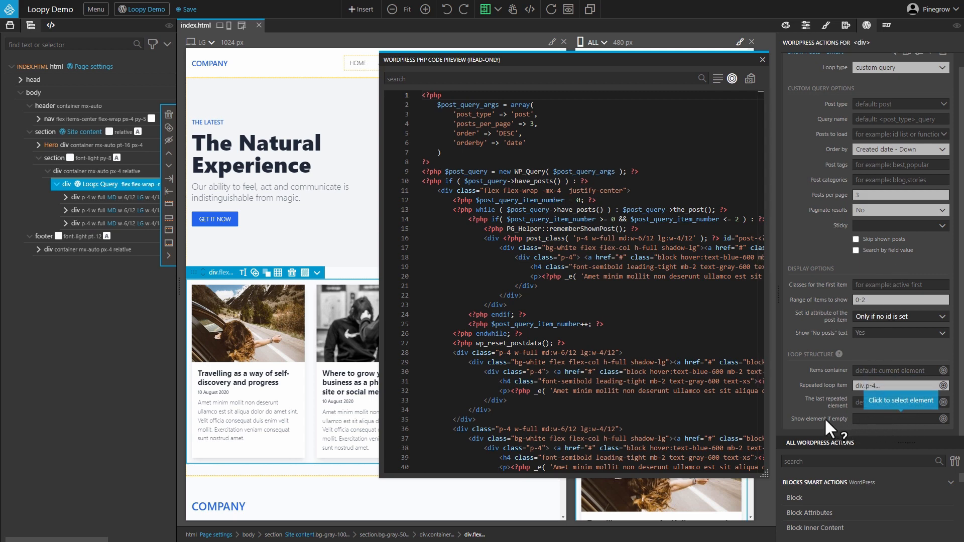
{"action": "left_click", "coordinate": [763, 60]}
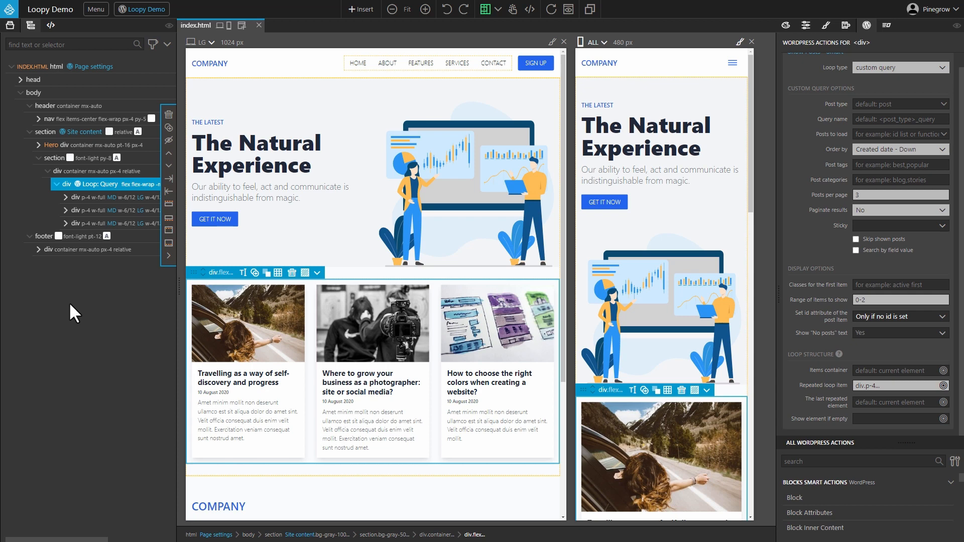
Step: Mark the second and third card columns of the posts loop as Don't Export and save the page
{"action": "left_click", "coordinate": [93, 210]}
{"action": "left_click", "coordinate": [95, 224], "text": "shift"}
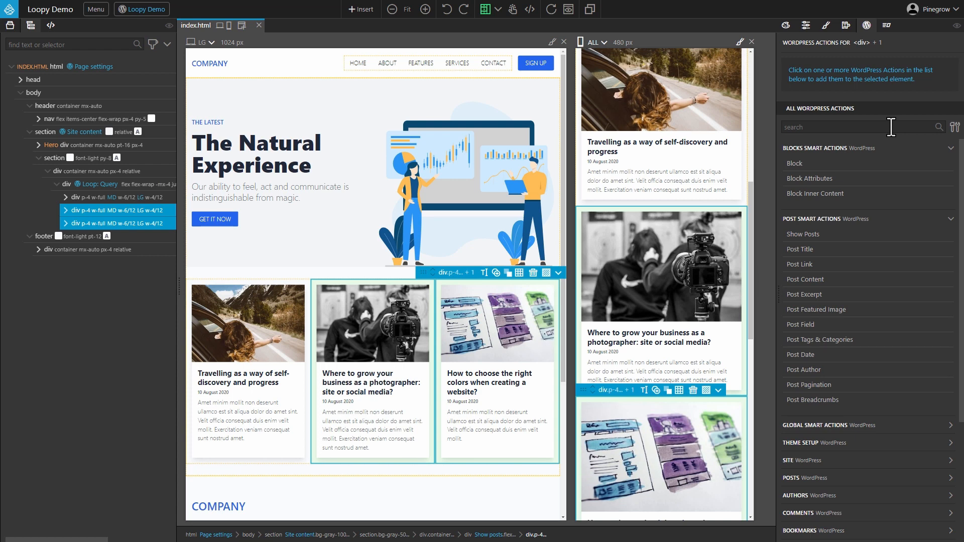
{"action": "type", "text": "don"}
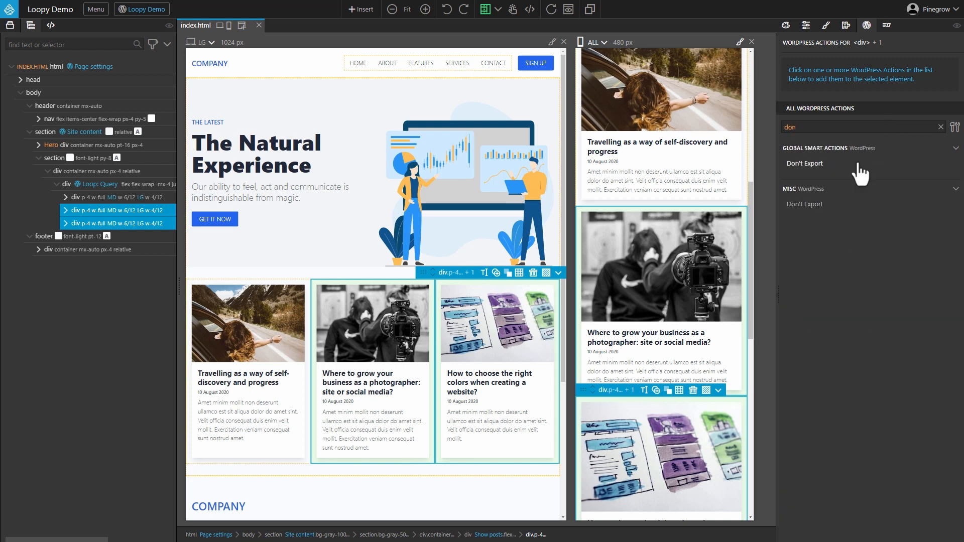
{"action": "left_click", "coordinate": [858, 165]}
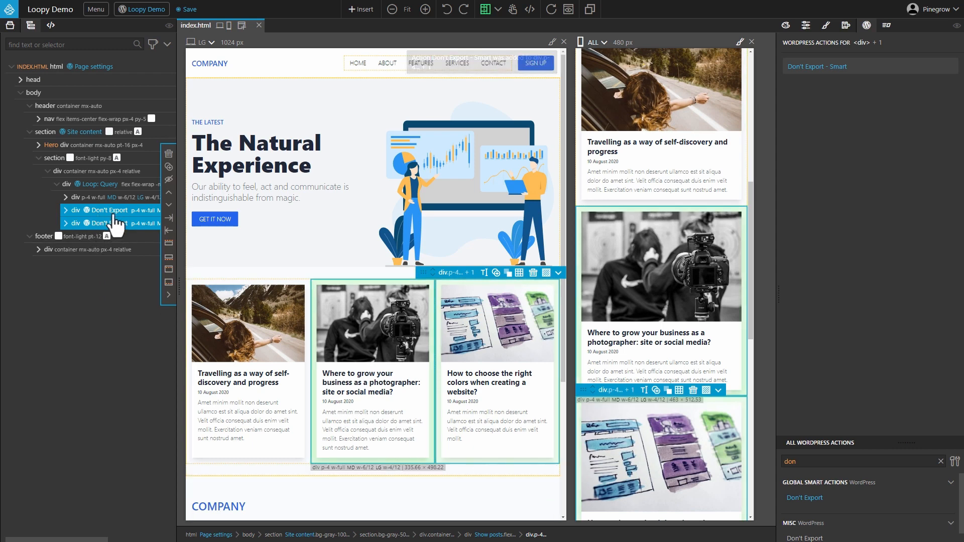
{"action": "left_click", "coordinate": [99, 198]}
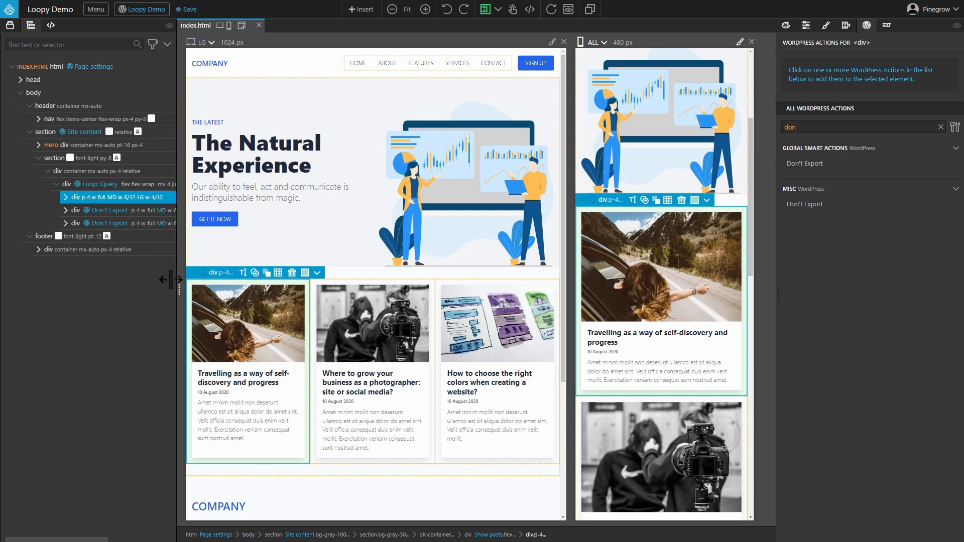
{"action": "key", "text": "ctrl+s"}
Step: Expand the first card's structure and assign the Post Link action to the link around its image
{"action": "left_click", "coordinate": [168, 269]}
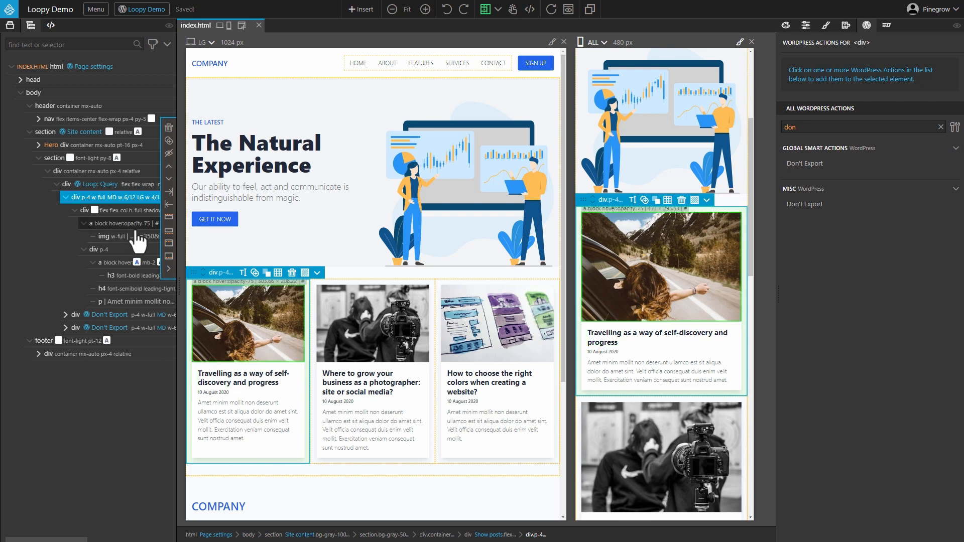
{"action": "left_click", "coordinate": [941, 127]}
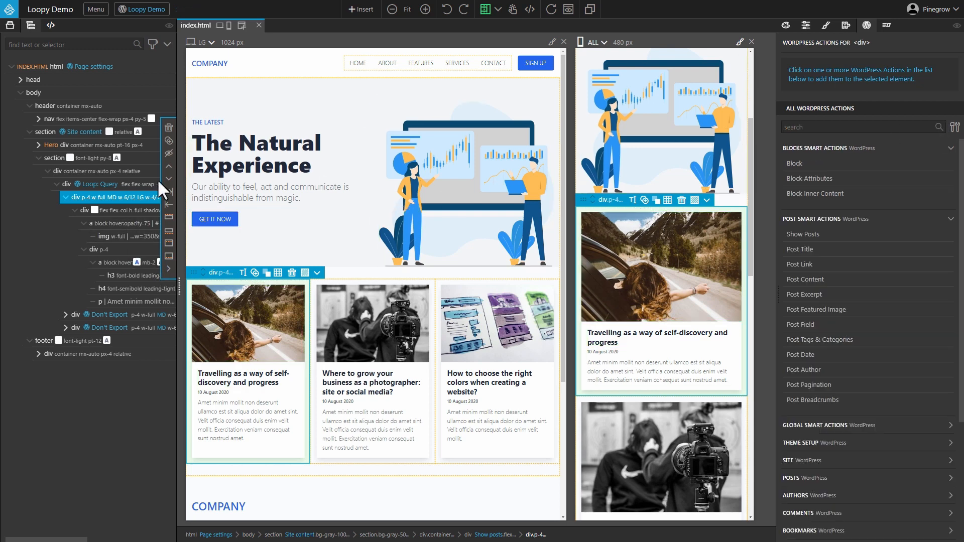
{"action": "left_click", "coordinate": [128, 224]}
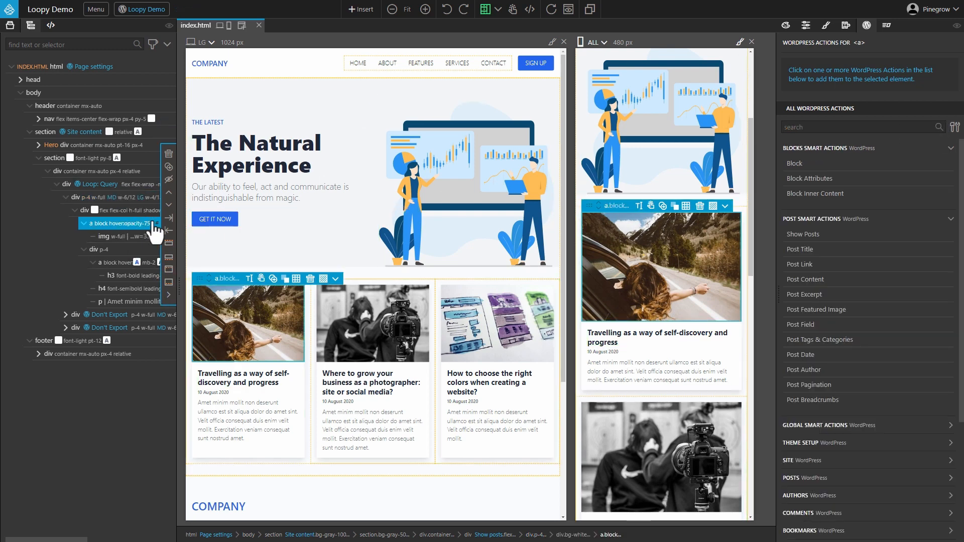
{"action": "left_click", "coordinate": [861, 267]}
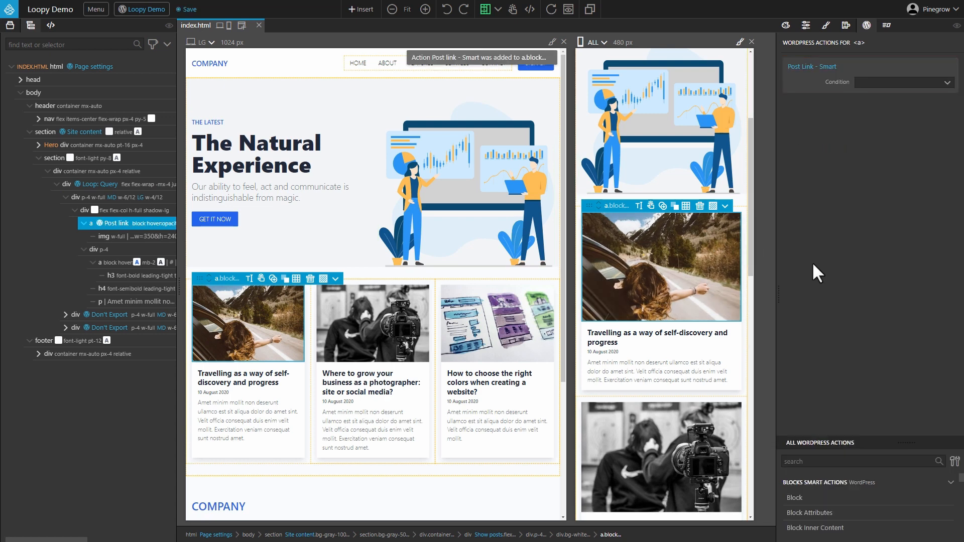
Step: Assign the Post Featured Image action to the first card's image and have its responsive sizes guessed
{"action": "left_click", "coordinate": [133, 236]}
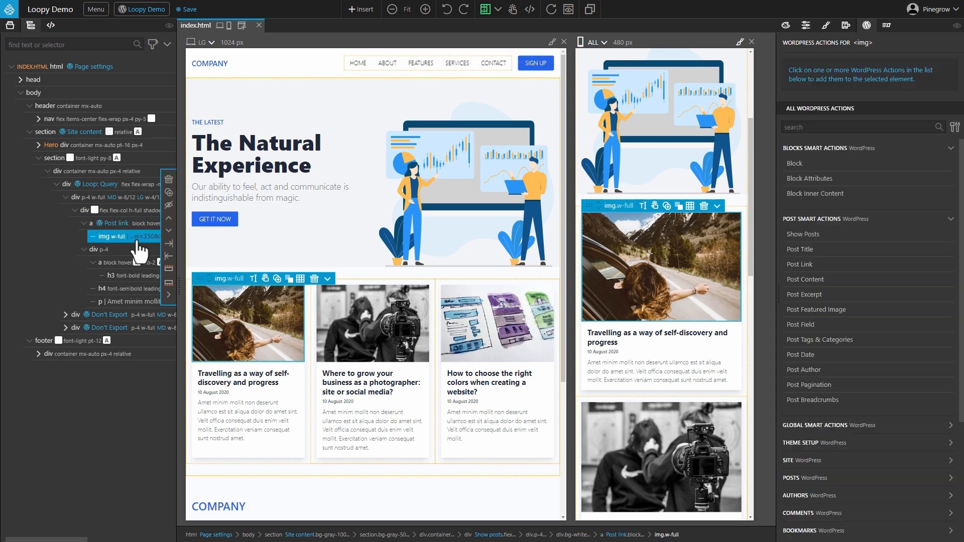
{"action": "left_click", "coordinate": [872, 312]}
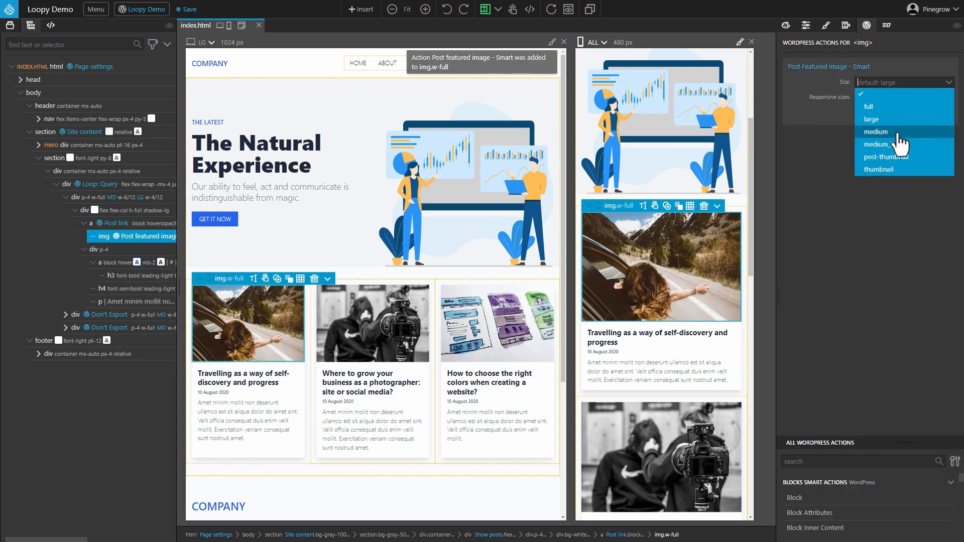
{"action": "left_click", "coordinate": [893, 115]}
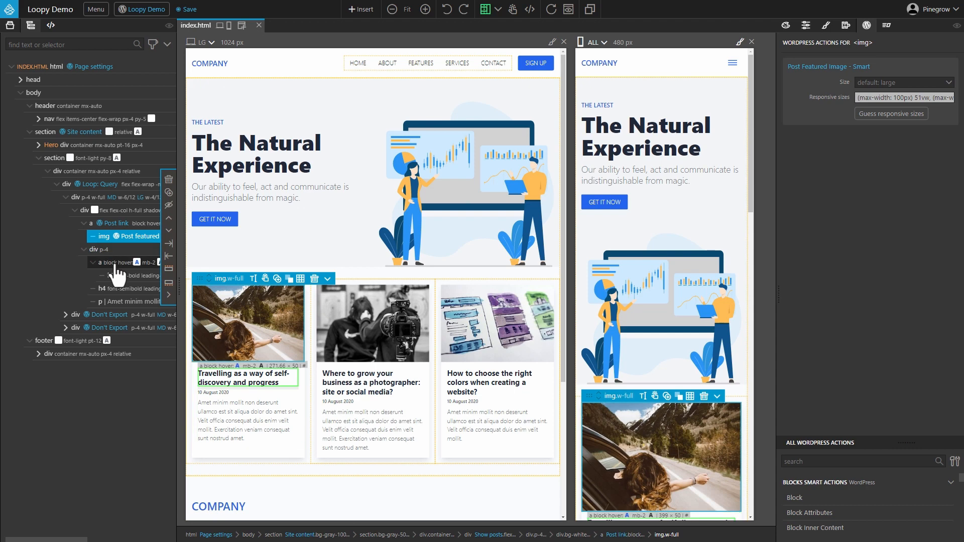
Step: Assign the Post Link action to the first card's title link and Post Title to the h3 heading inside it
{"action": "left_click", "coordinate": [115, 264]}
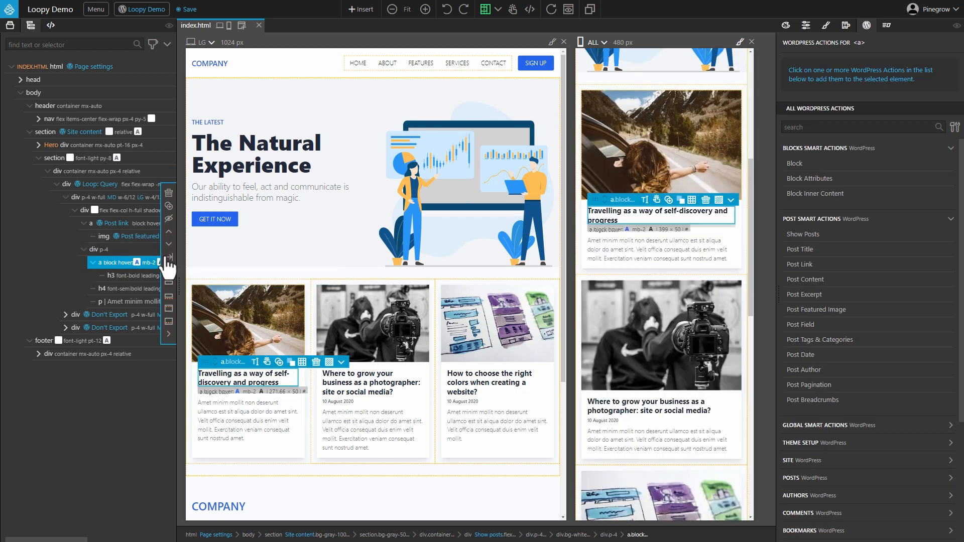
{"action": "left_click", "coordinate": [840, 266]}
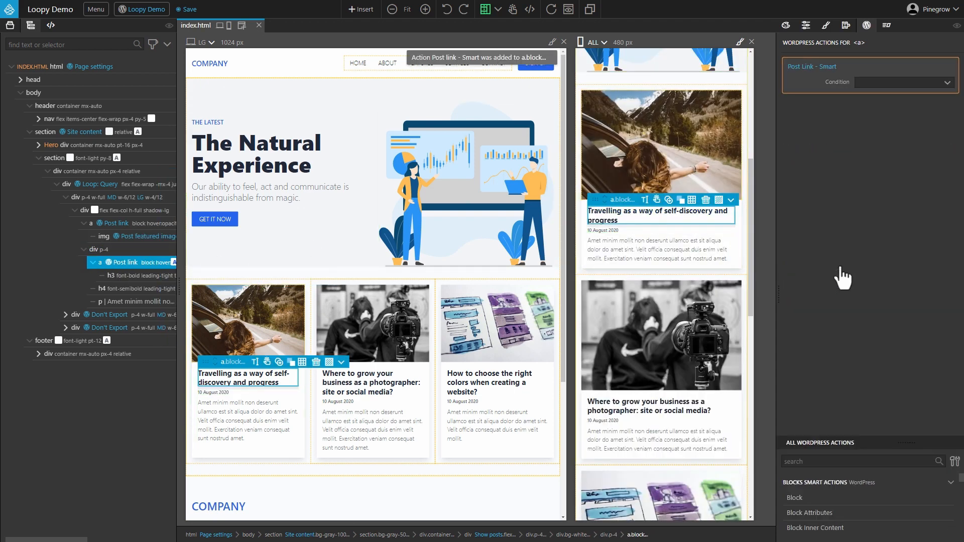
{"action": "left_click", "coordinate": [128, 280]}
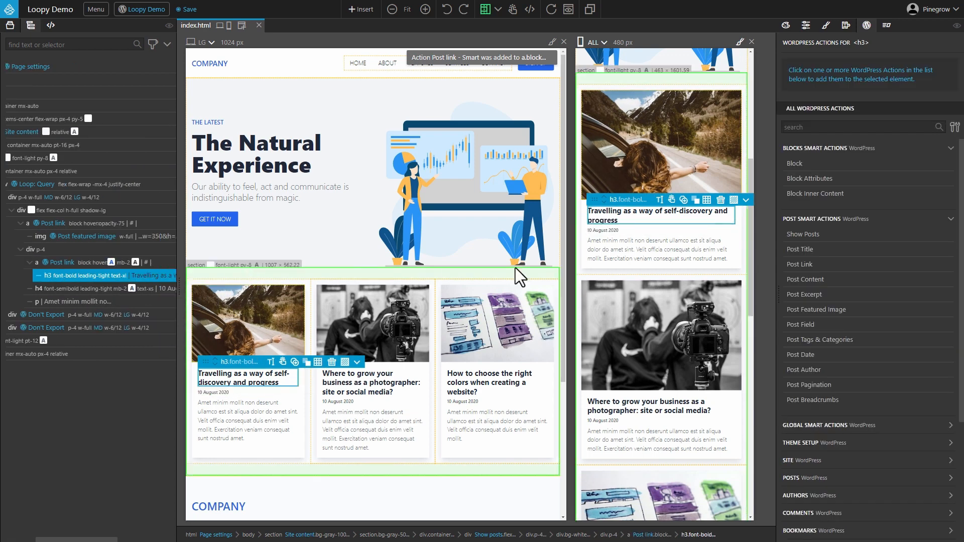
{"action": "left_click", "coordinate": [838, 257]}
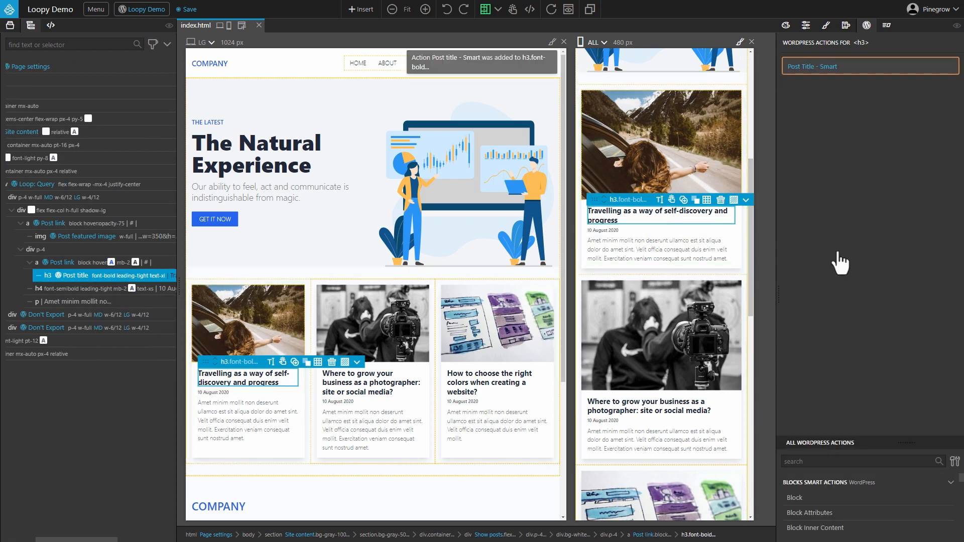
Step: Assign the Post Date action to the first card's h4 date line, look up "date" actions and enlarge the actions list
{"action": "left_click", "coordinate": [107, 290]}
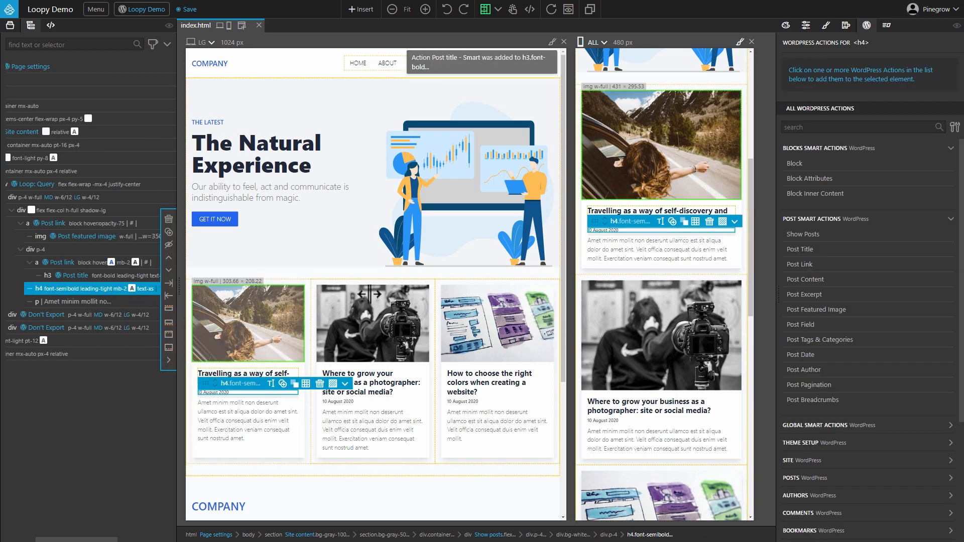
{"action": "left_click", "coordinate": [863, 356]}
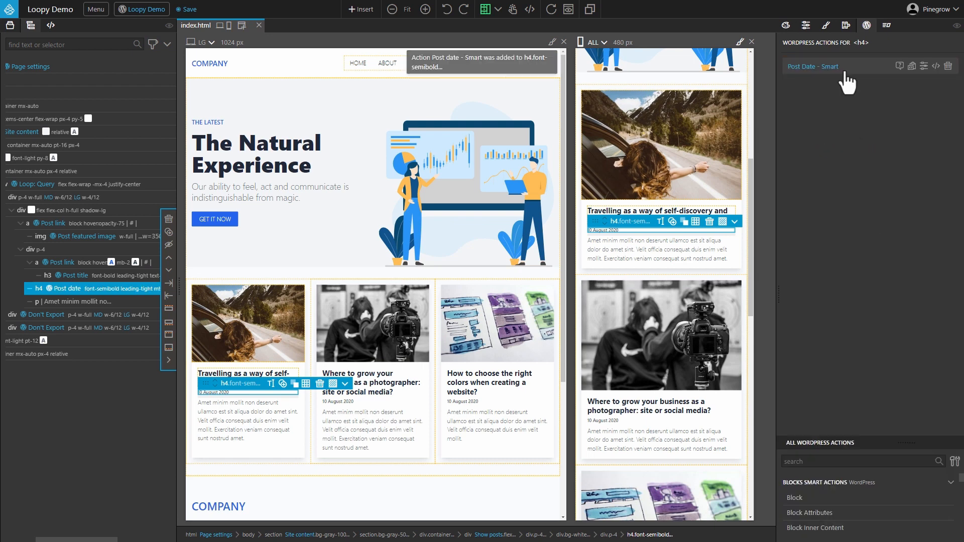
{"action": "left_click", "coordinate": [843, 462]}
{"action": "type", "text": "date"}
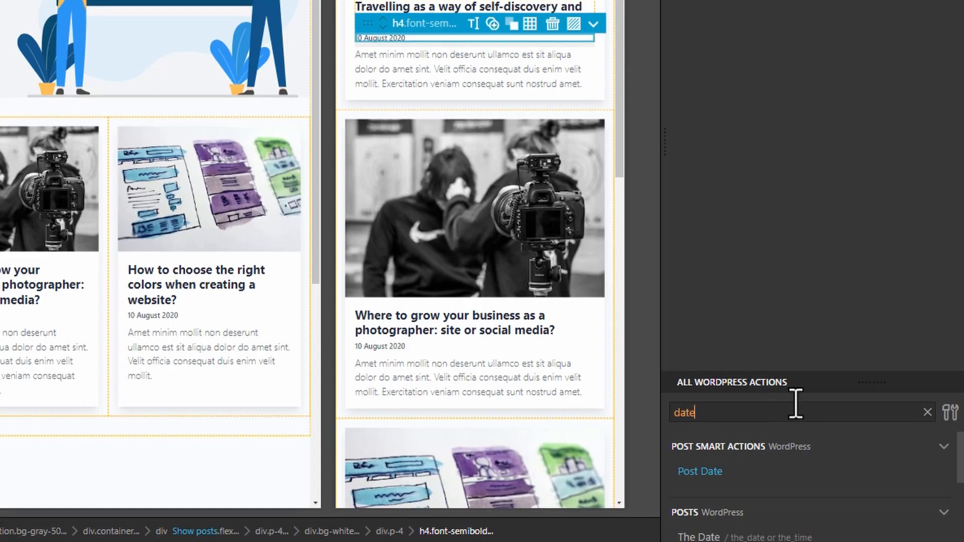
{"action": "left_click_drag", "start_coordinate": [876, 444], "coordinate": [899, 403]}
{"action": "left_click_drag", "start_coordinate": [861, 317], "coordinate": [839, 156]}
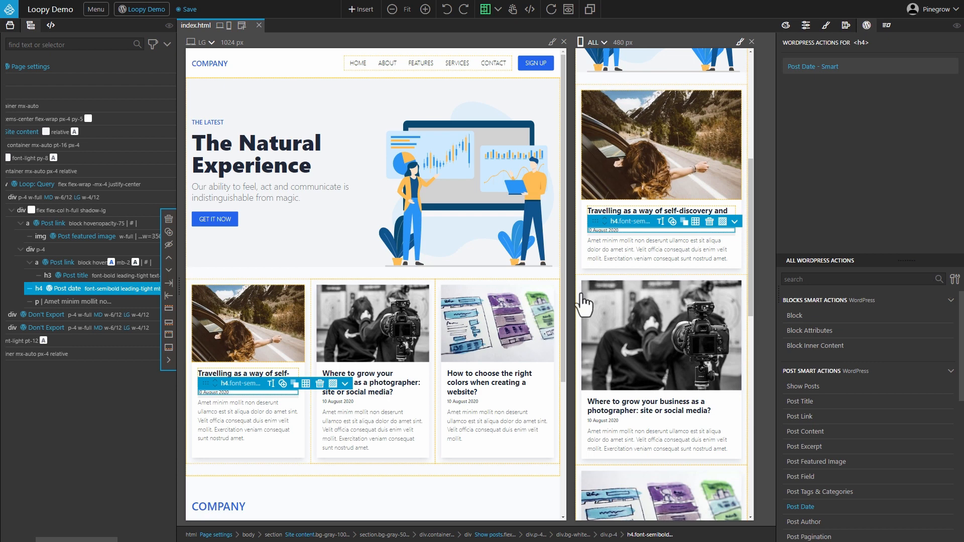
Step: Assign the Post Excerpt action to the first card's paragraph and export the WordPress theme
{"action": "left_click", "coordinate": [64, 301]}
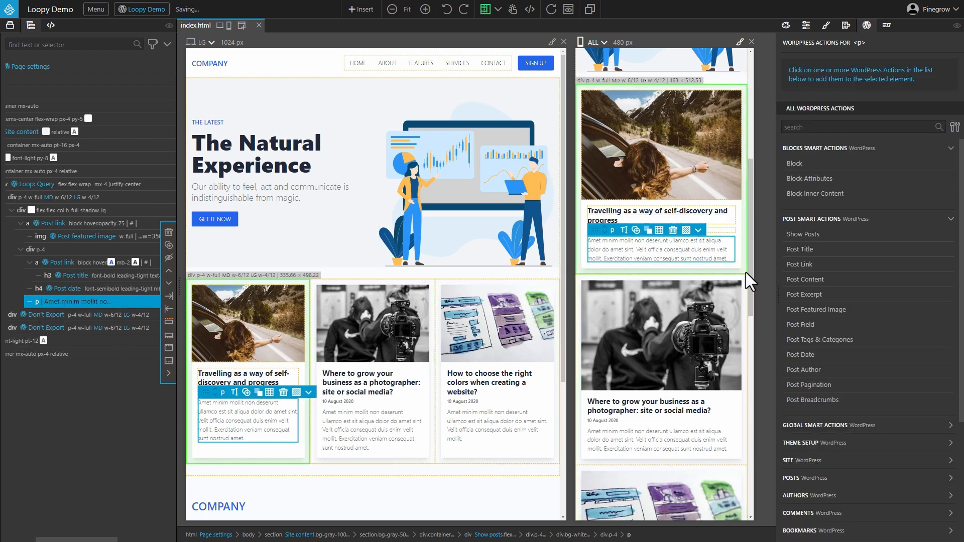
{"action": "left_click", "coordinate": [850, 298]}
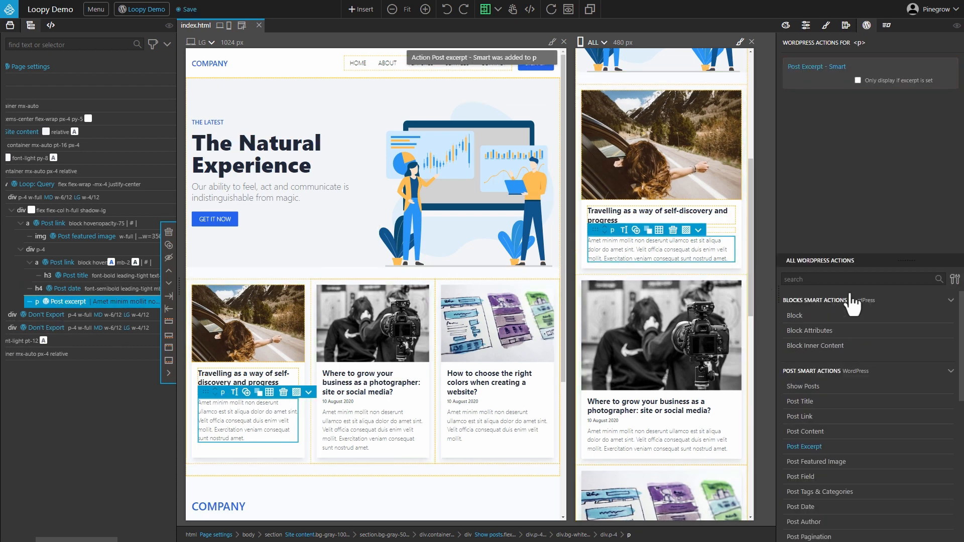
{"action": "left_click", "coordinate": [135, 9]}
{"action": "left_click", "coordinate": [140, 28]}
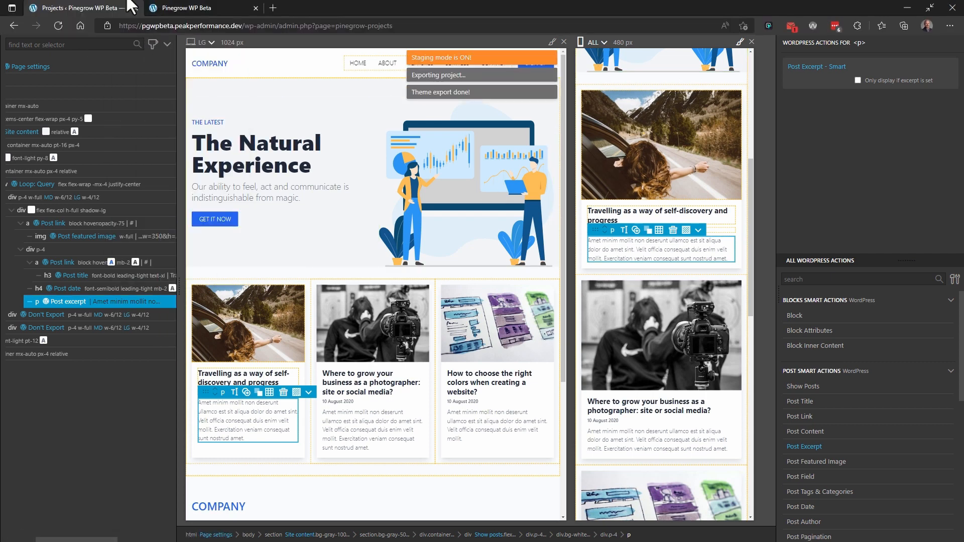
Step: Switch to the WordPress site in the browser, reload it and view the posts section below the hero
{"action": "left_click", "coordinate": [192, 7]}
{"action": "left_click", "coordinate": [59, 25]}
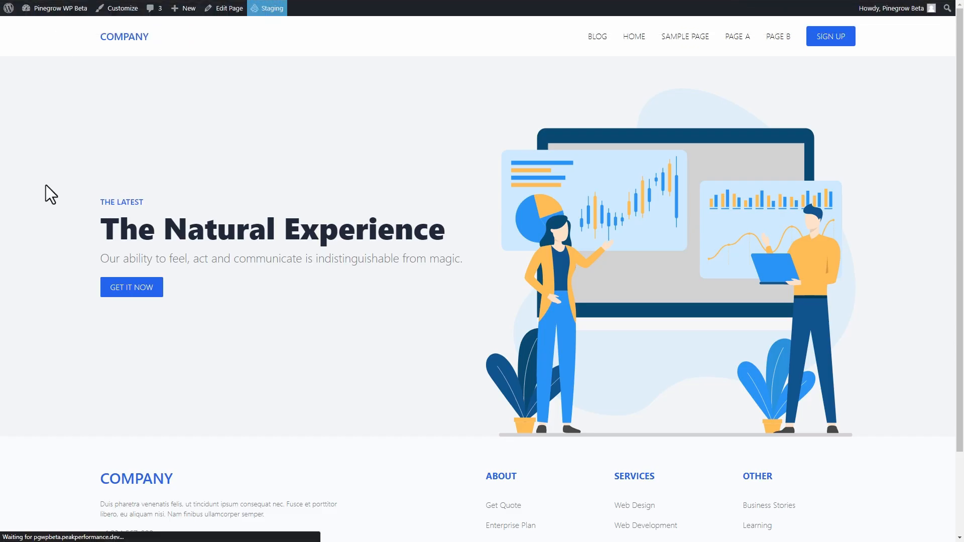
{"action": "scroll", "coordinate": [46, 184], "scroll_direction": "down", "scroll_amount": 6}
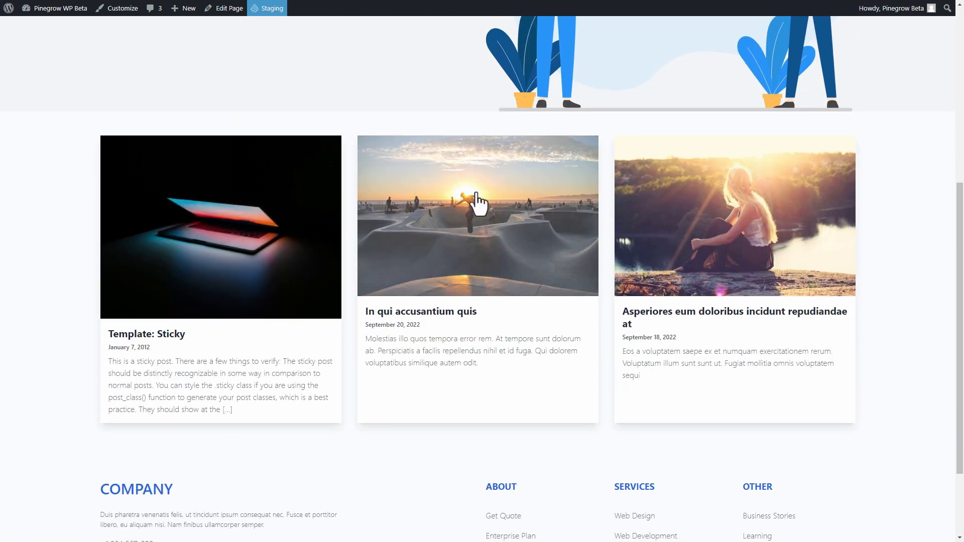